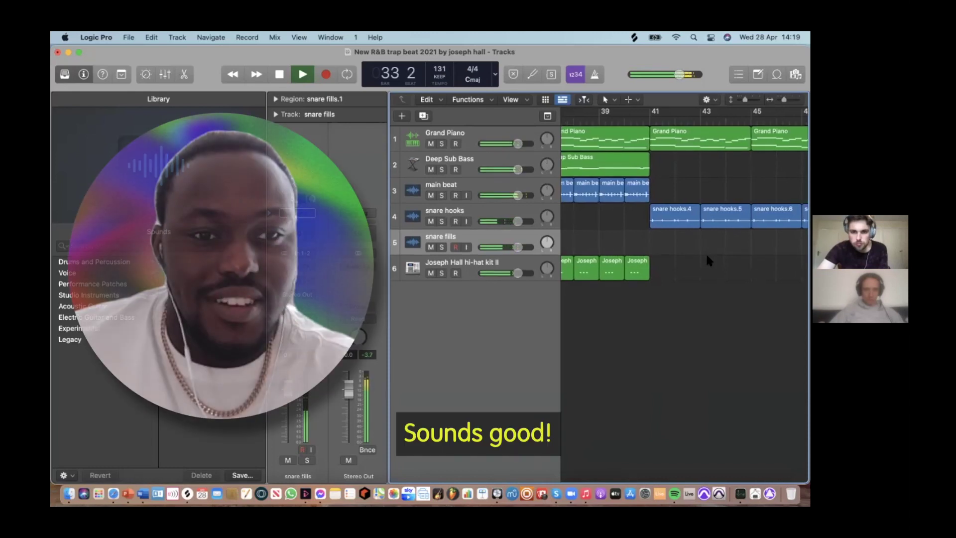
Step: Scroll the tracks area left to bring the Grand Piano region into view
scroll(706, 252, left, 10)
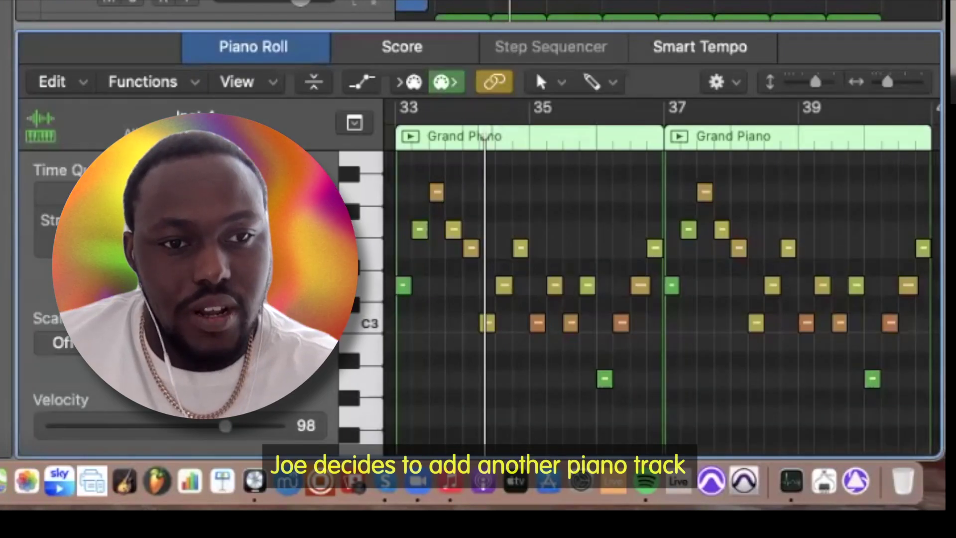
Step: Select a few notes of the duplicated piano part in the Piano Roll
scroll(677, 422, right, 5)
drag(630, 404, 676, 422)
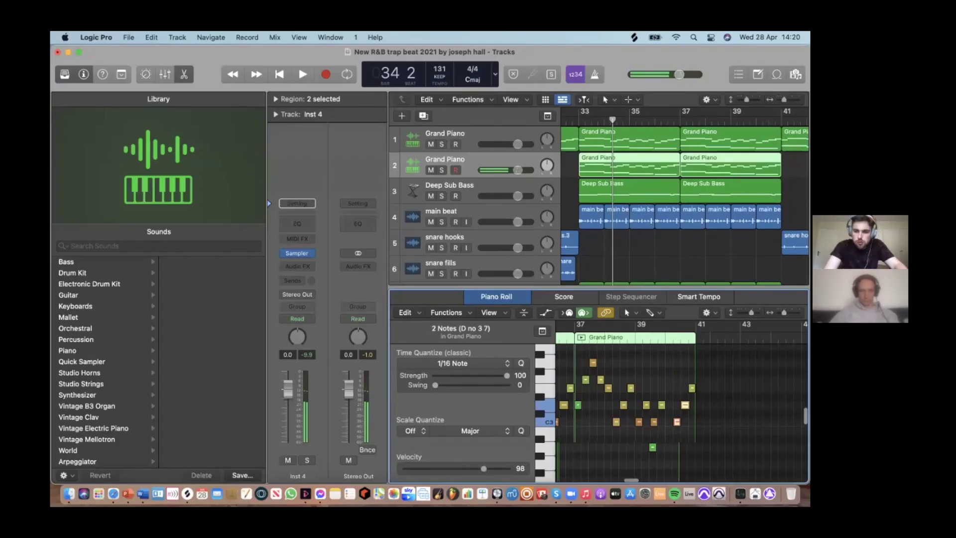
scroll(682, 398, left, 3)
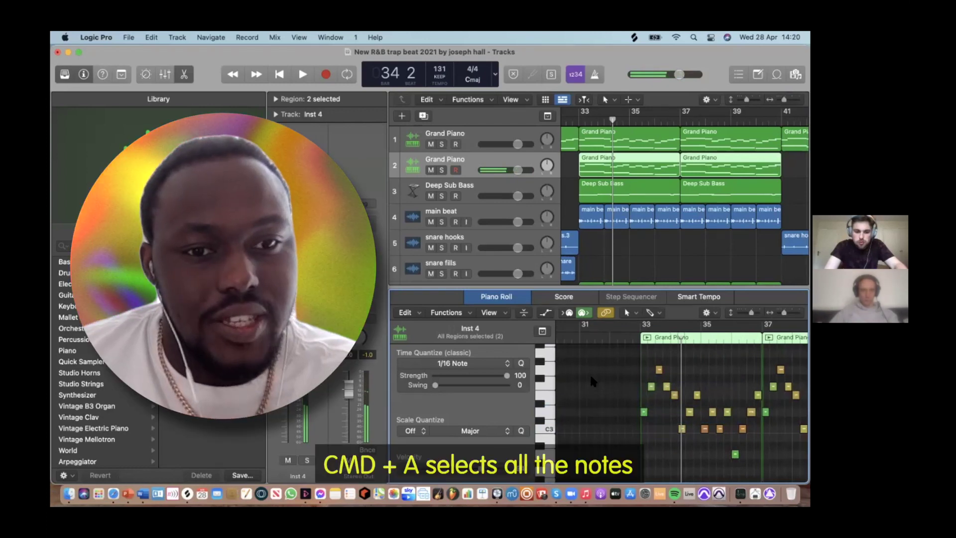
Step: Raise every note in both piano regions two semitones to an A m7 chord, playhead back at bar 33
key(super+a)
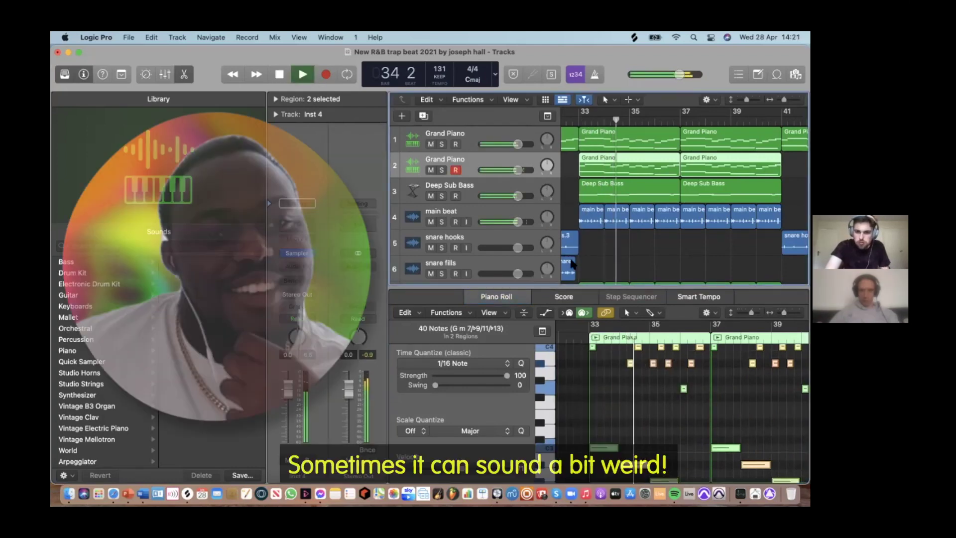
key(space)
scroll(599, 363, up, 2)
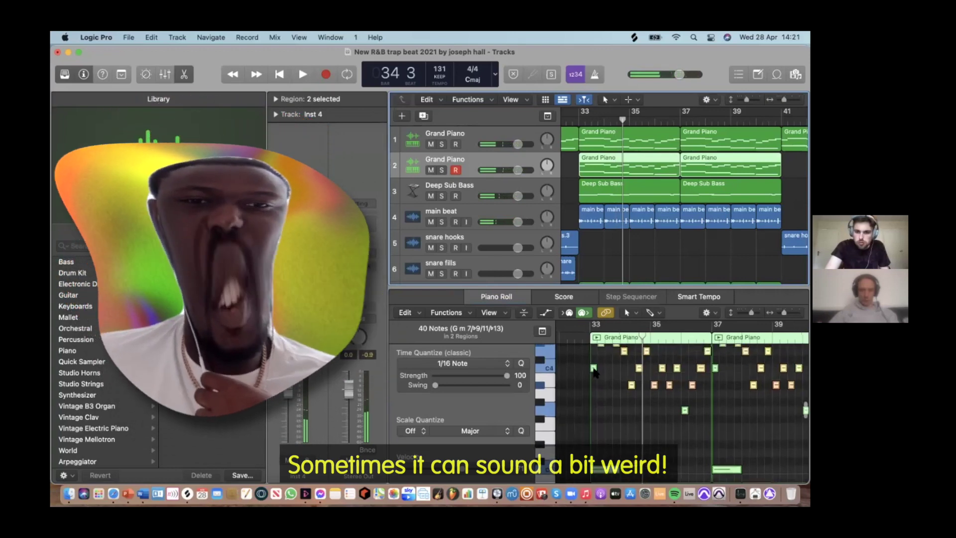
drag(594, 367, 594, 350)
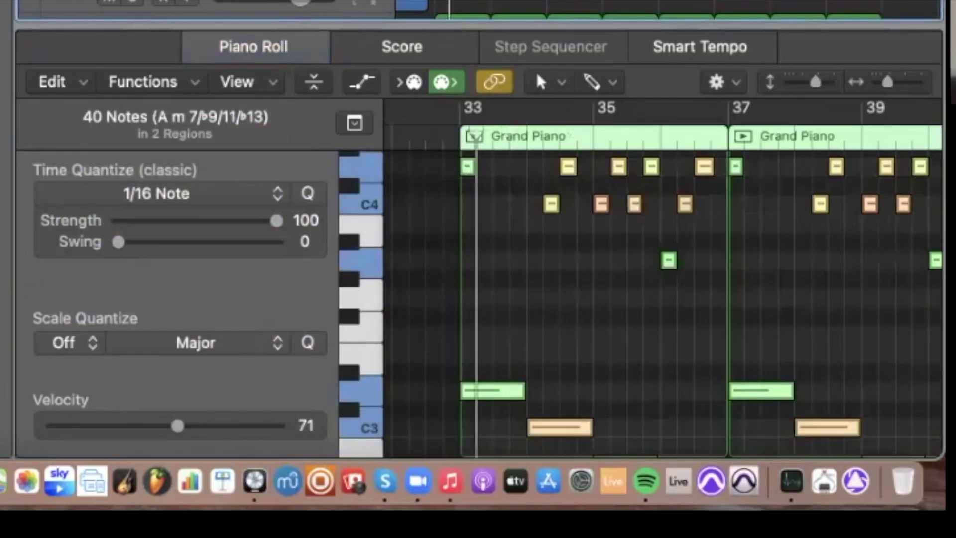
key(comma)
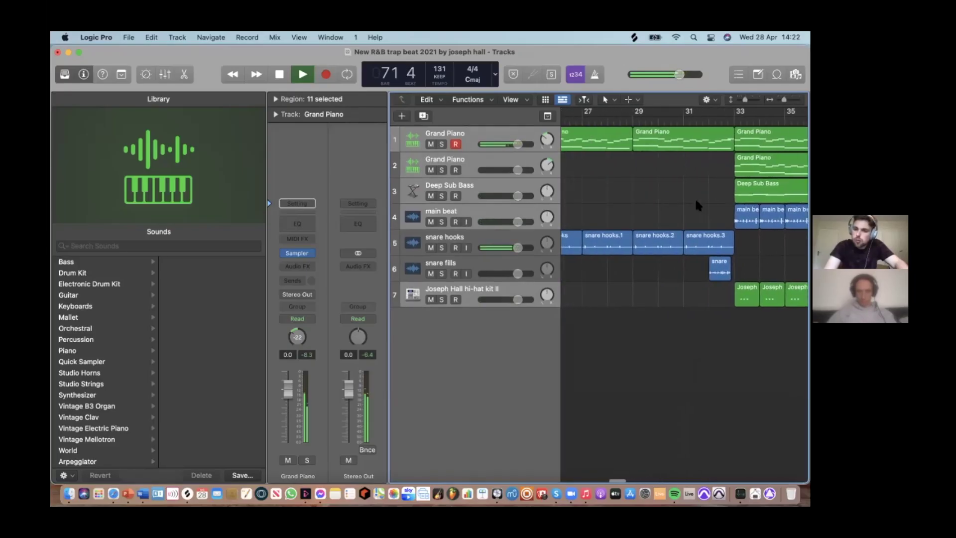
Step: Copy the snare fill region to bars 41 and 24
scroll(695, 197, right, 2)
drag(584, 269, 772, 285)
scroll(685, 219, left, 6)
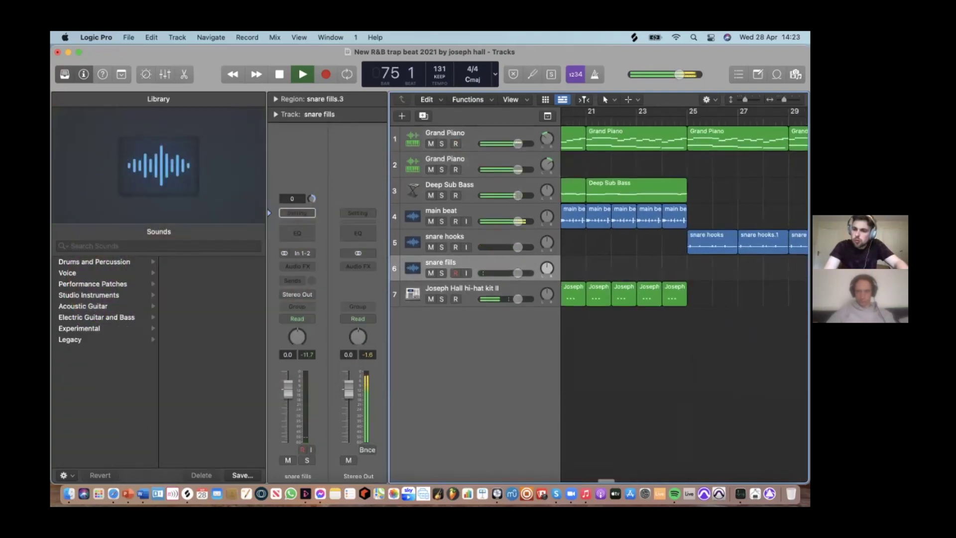
scroll(684, 219, left, 1)
drag(789, 272, 590, 265)
scroll(685, 219, right, 8)
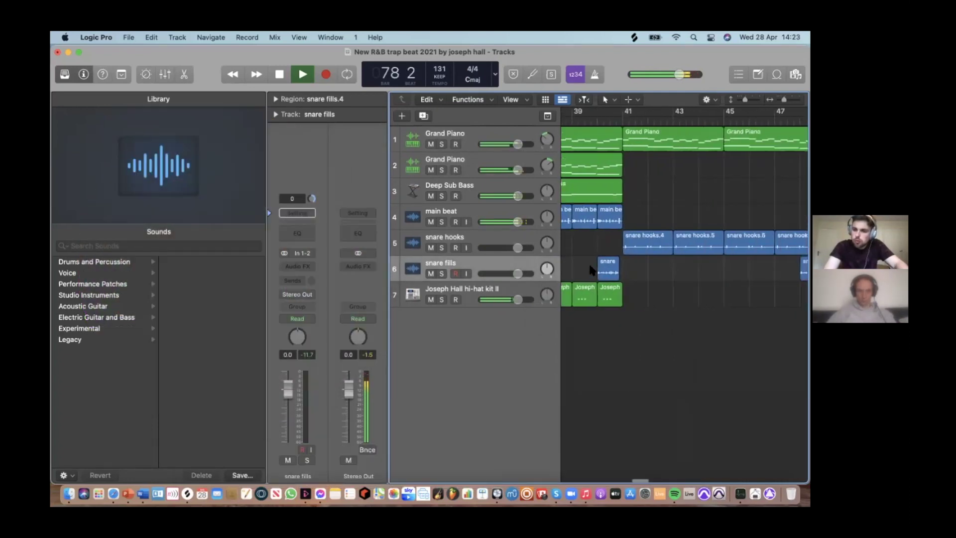
scroll(590, 269, right, 9)
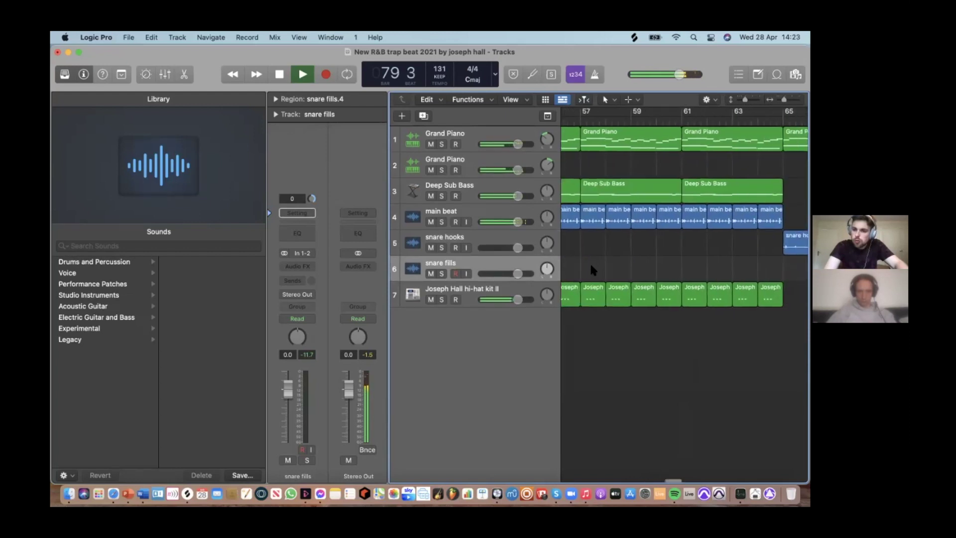
scroll(592, 270, left, 1)
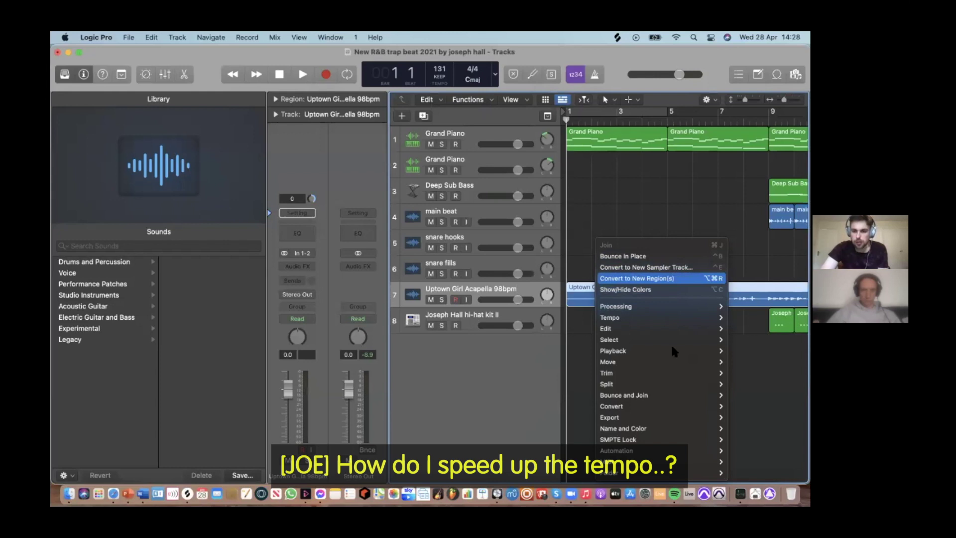
Step: Apply the Time and Pitch Machine to the Uptown Girl acapella in the Audio Editor
key(e)
click(446, 314)
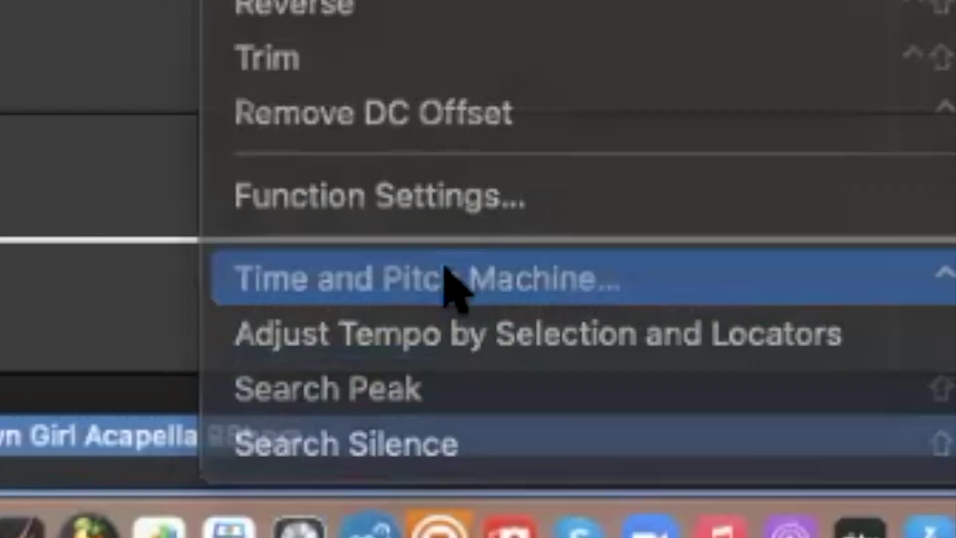
click(451, 281)
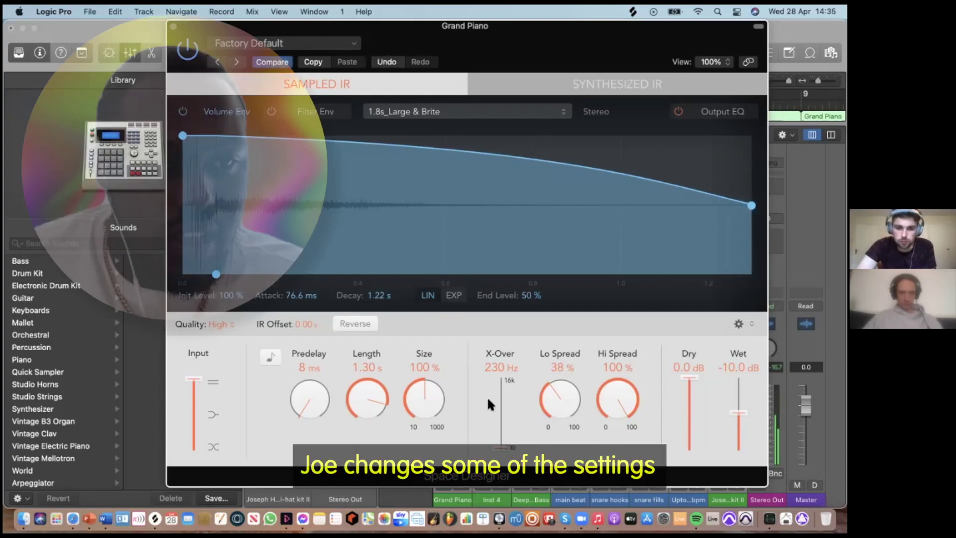
Step: Set the reverb predelay to about 134 ms and add a stereo Overdrive on the Bus 1 aux
drag(296, 405, 292, 364)
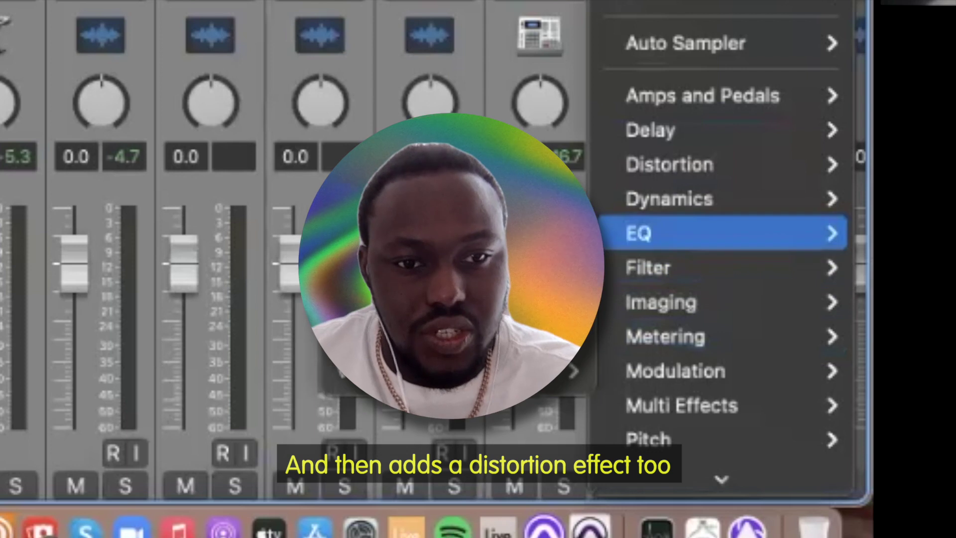
mouse_move(697, 165)
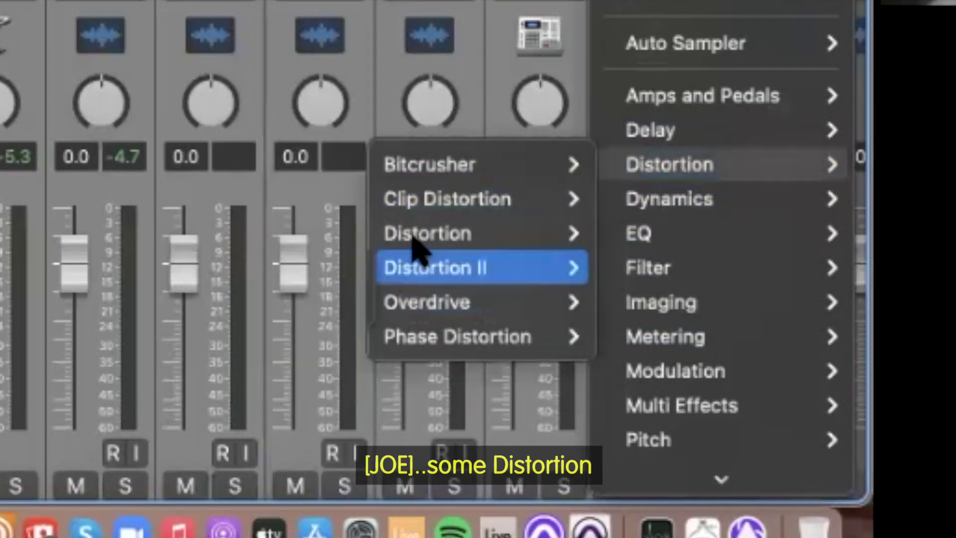
mouse_move(428, 301)
click(291, 300)
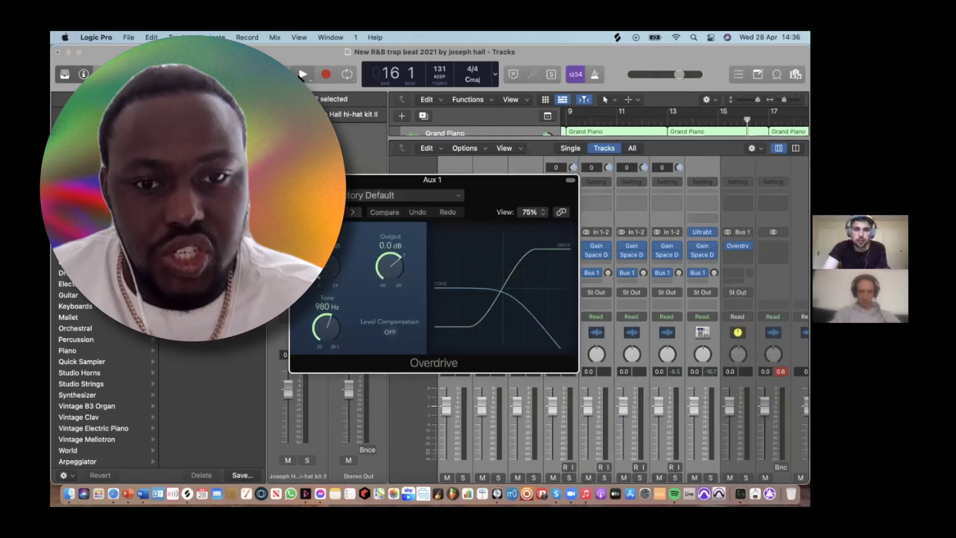
click(302, 73)
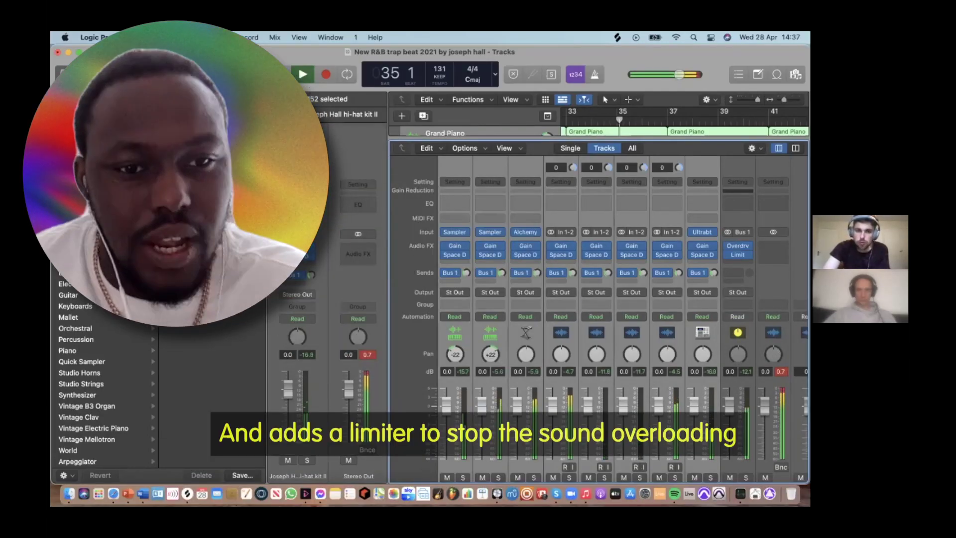
Step: Put a stereo Limiter on Stereo Out at -4.0 dB output and play the remix from bar 1
click(366, 245)
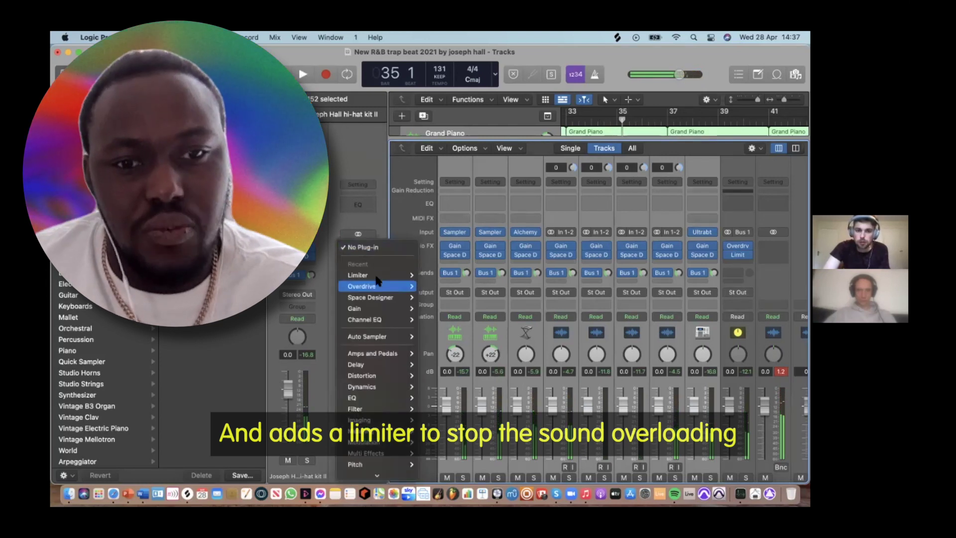
click(418, 273)
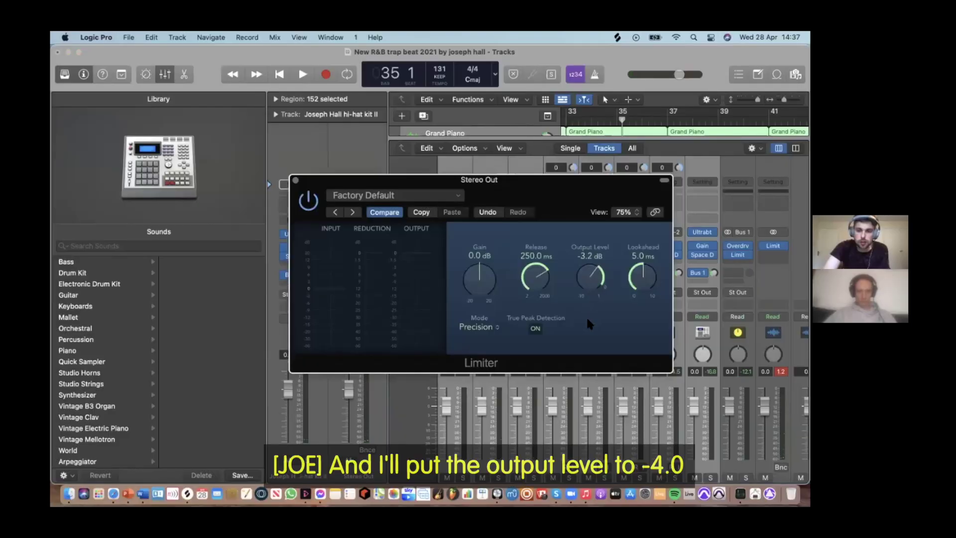
drag(589, 323, 589, 332)
click(279, 74)
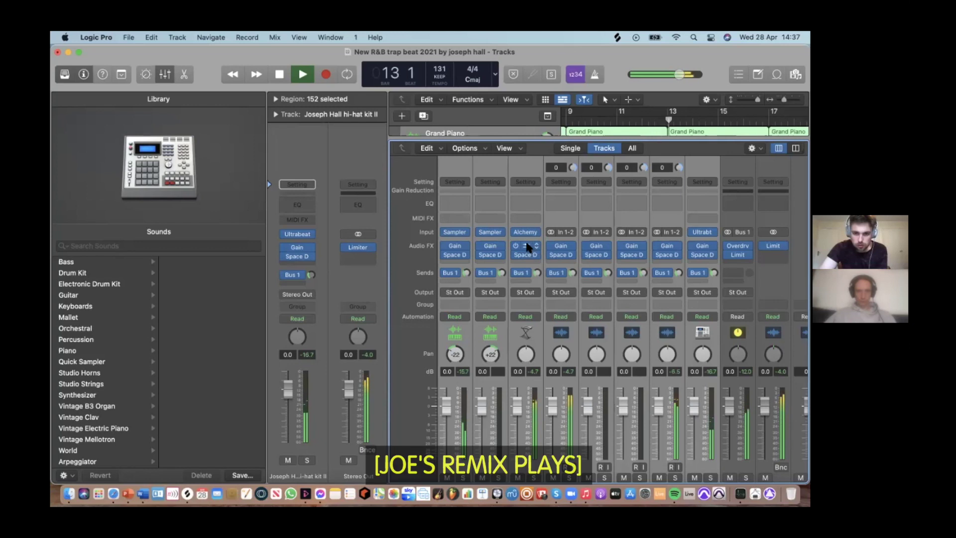
Step: Check the Deep Sub Bass Gain plug-in twice, confirming its gain sits at 0.0 dB
click(527, 246)
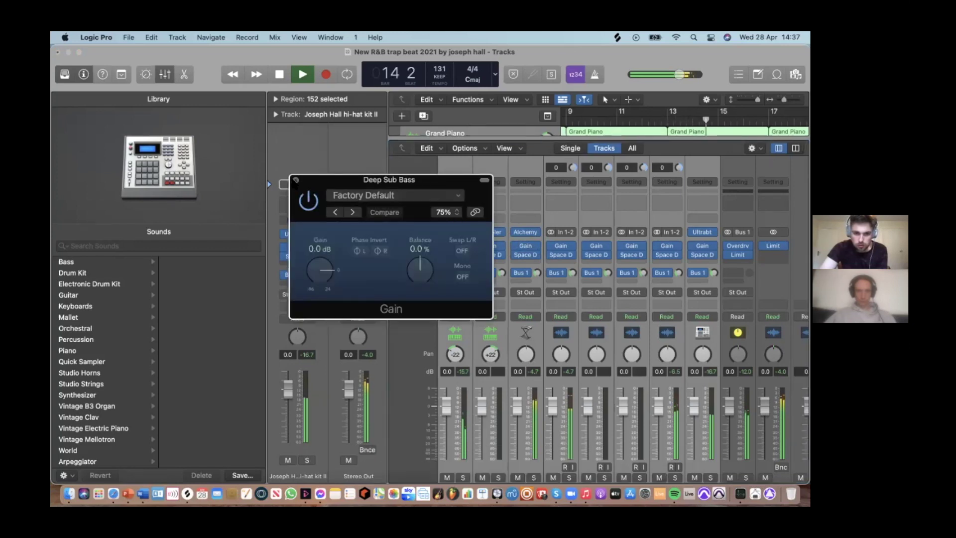
click(295, 179)
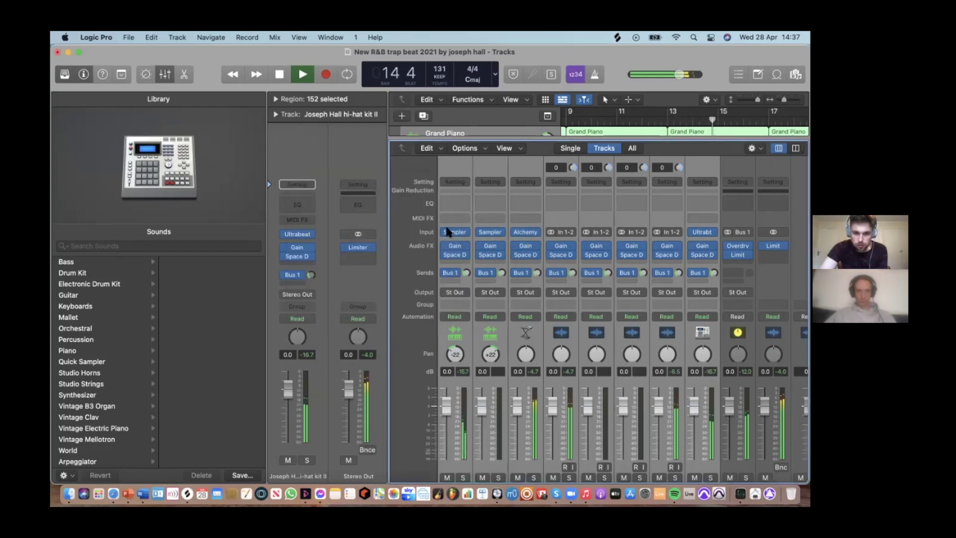
click(527, 246)
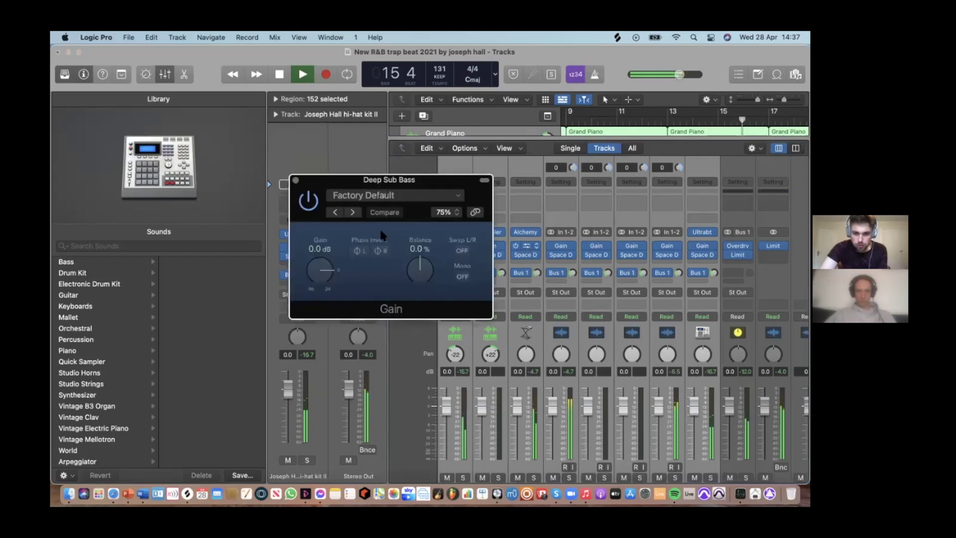
click(295, 180)
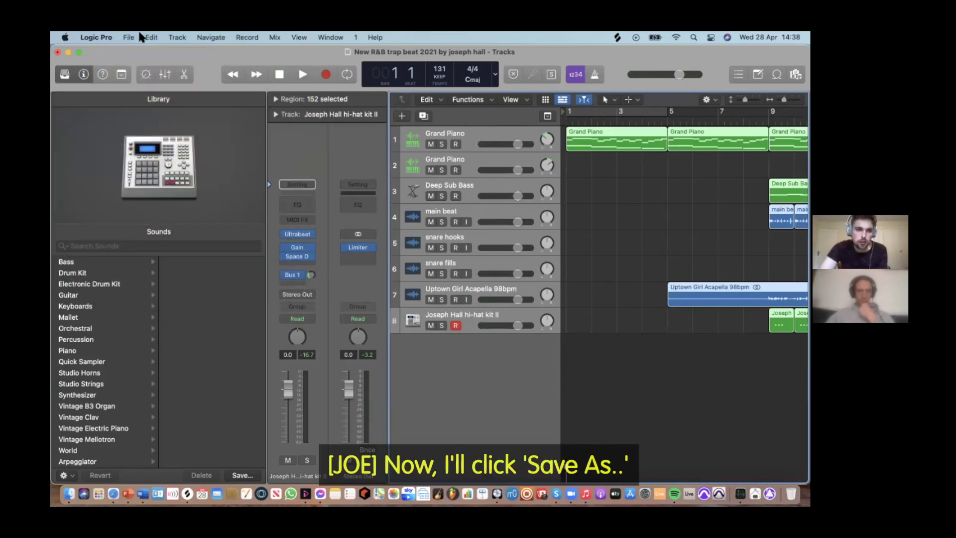
Step: Save the project as 'Uptown Girl K-Dog (redone by me)'
click(142, 37)
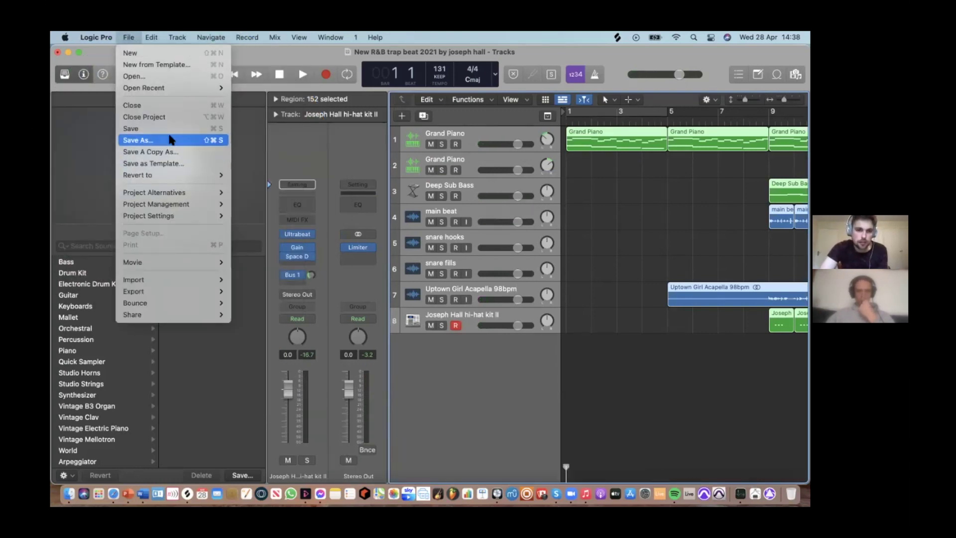
click(350, 176)
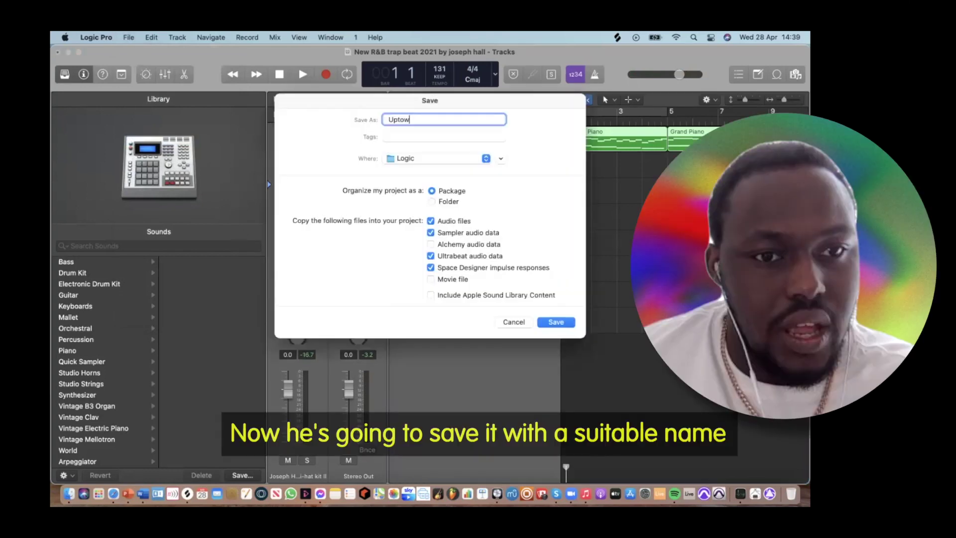
text(G)
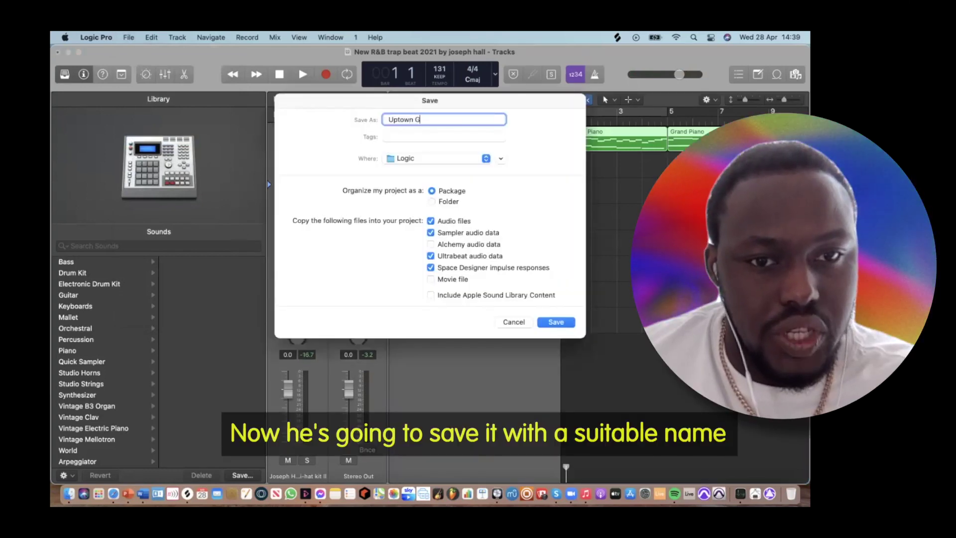
text(irl K-Dog ()
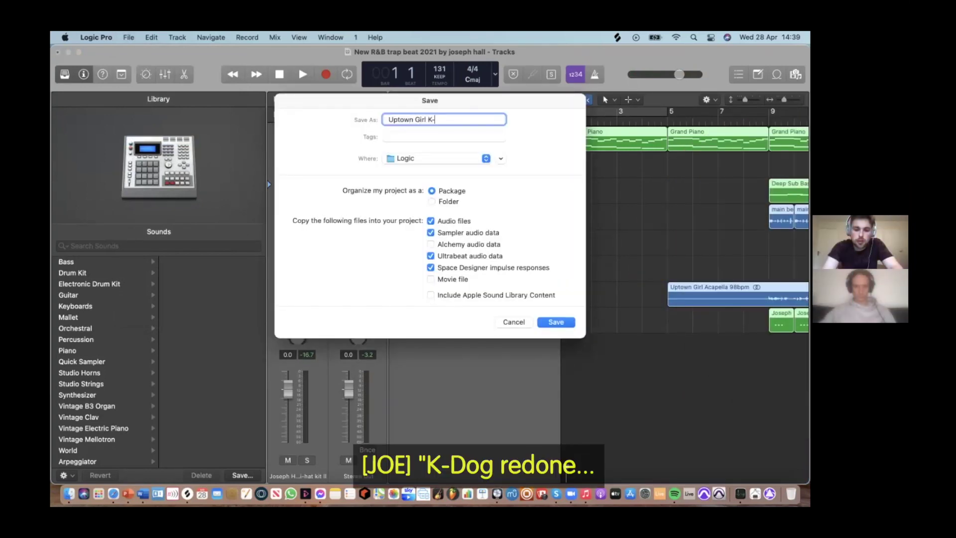
text(redone)
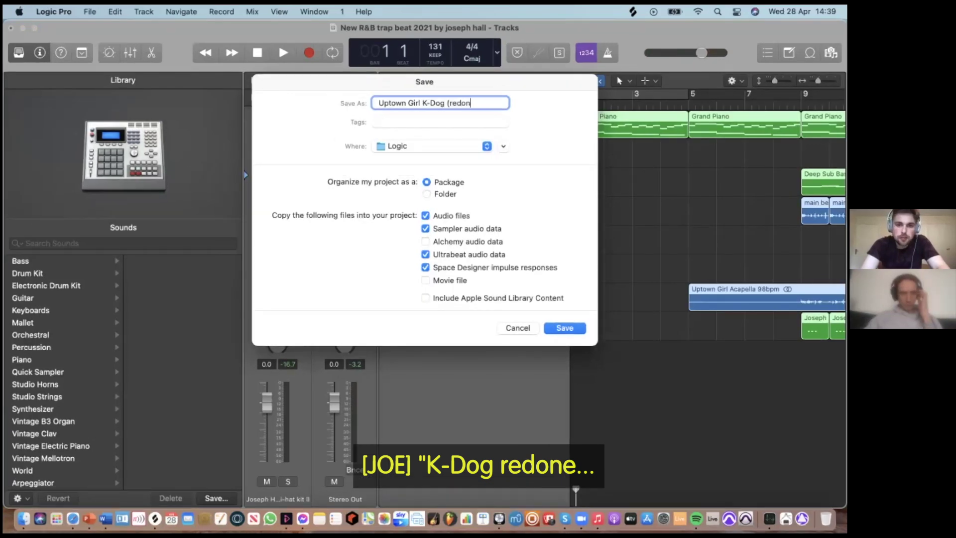
text( by me)
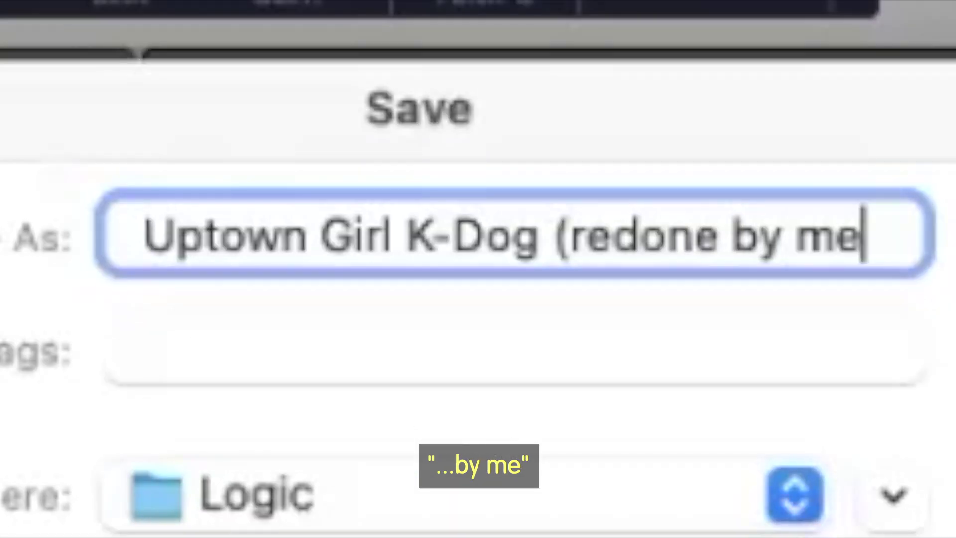
text())
key(Return)
click(129, 37)
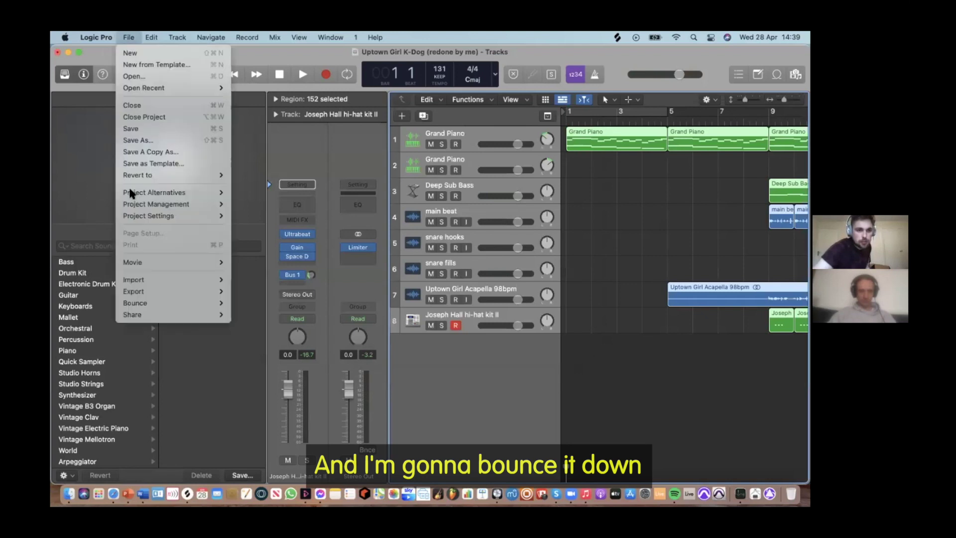
Step: Set a cycle range from bar 1 to the end of the song and save the project
mouse_move(199, 303)
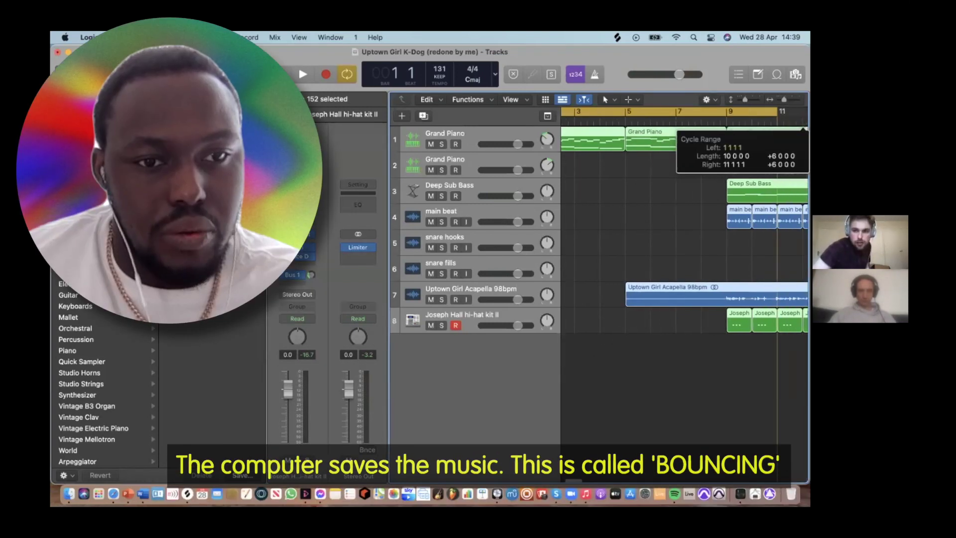
drag(805, 127, 805, 128)
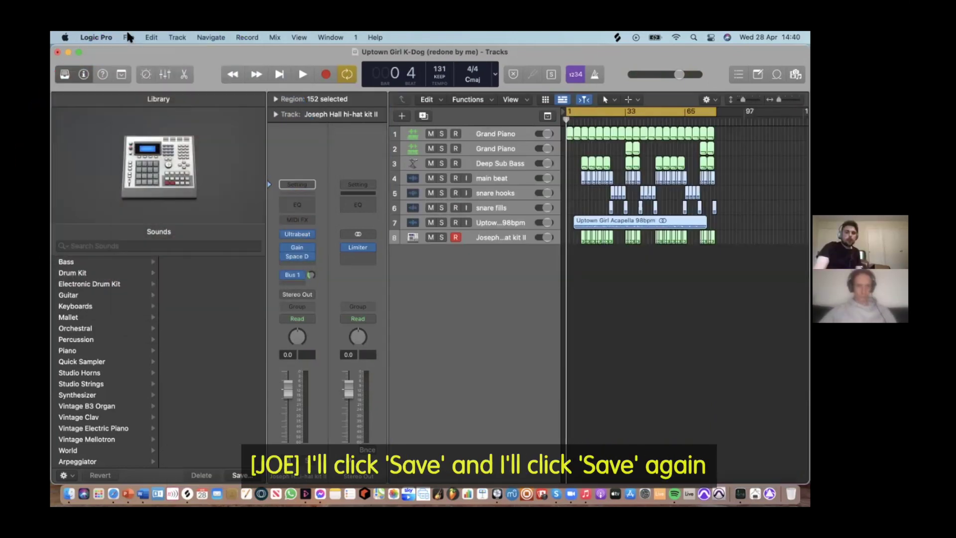
click(128, 38)
mouse_move(97, 38)
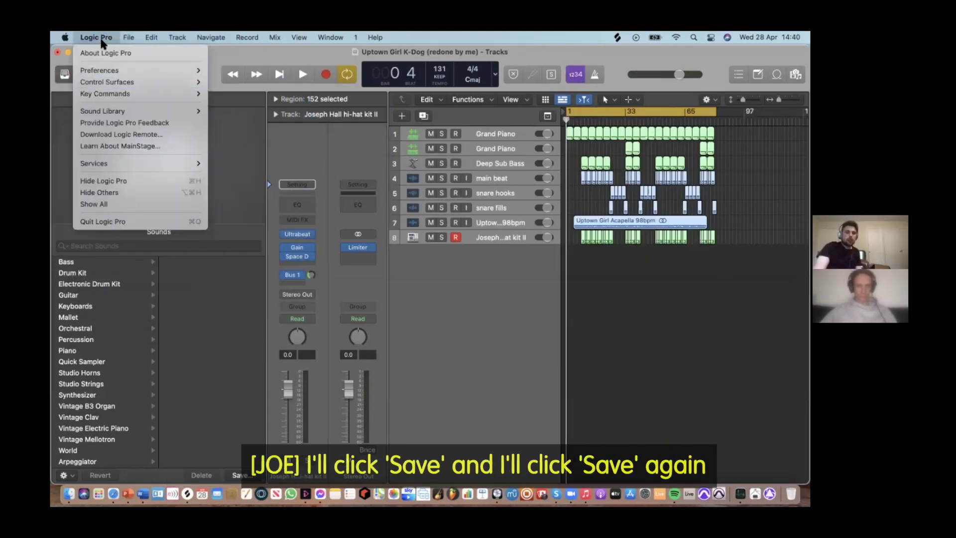
mouse_move(128, 38)
click(143, 130)
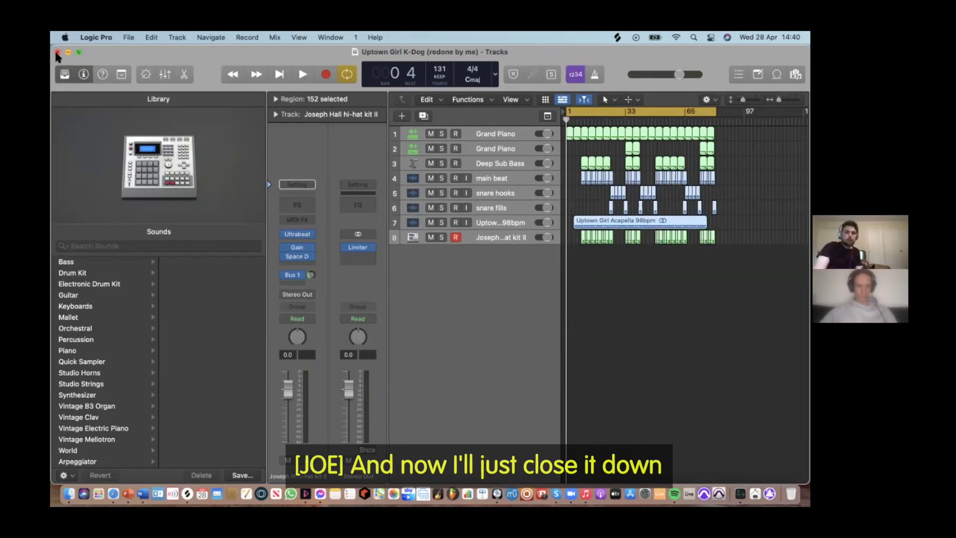